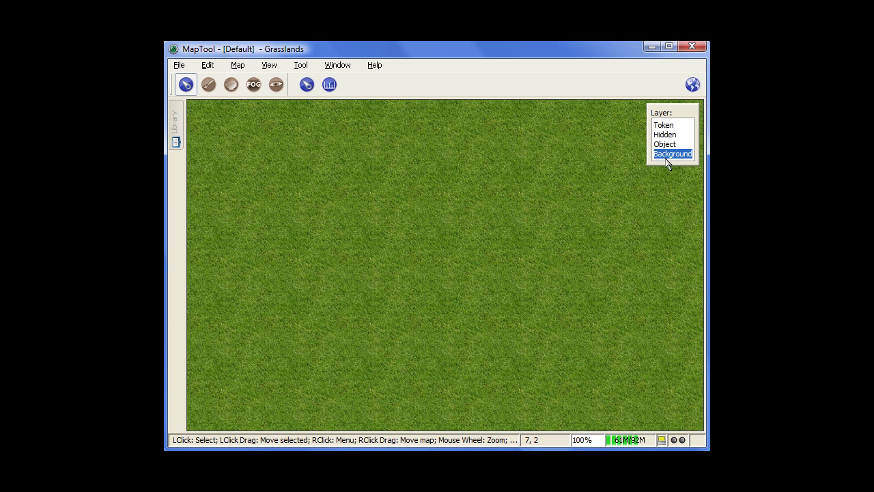
- Place the Arched2 wooden bridge from the resource library onto the grass map in the Object layer
click(668, 146)
click(176, 126)
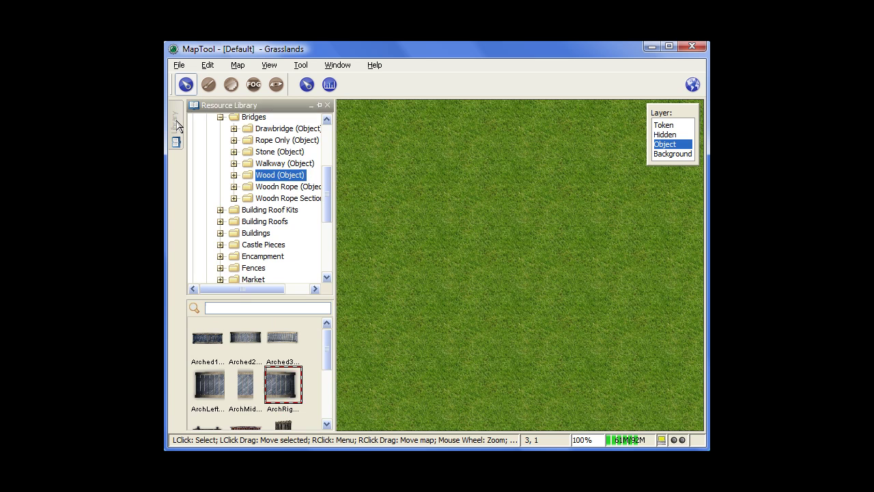
mouse_move(240, 344)
mouse_down()
mouse_move(330, 313)
mouse_move(484, 322)
mouse_move(414, 295)
mouse_up()
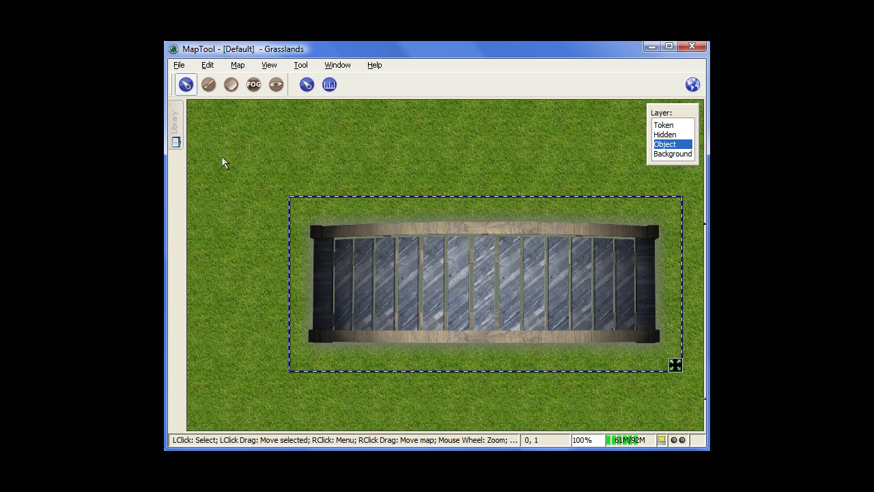
- Draw a green freehand curve and a dark red freehand line above the bridge in the Object layer
click(209, 85)
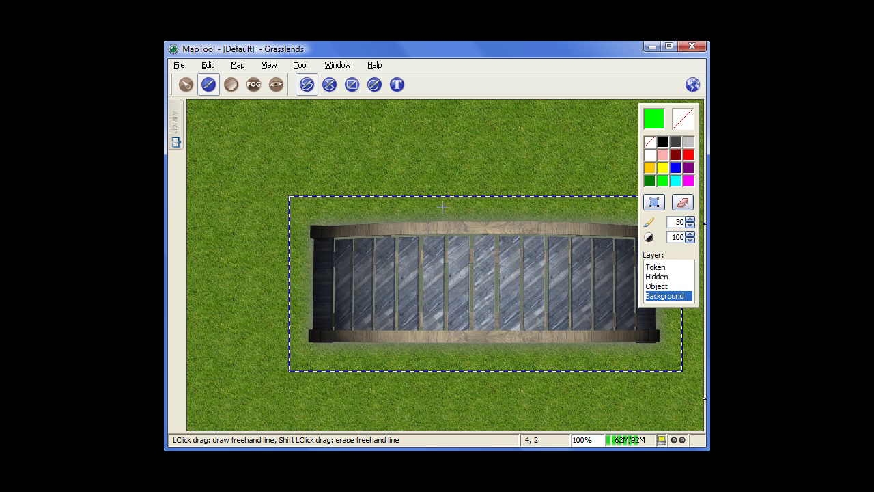
click(657, 287)
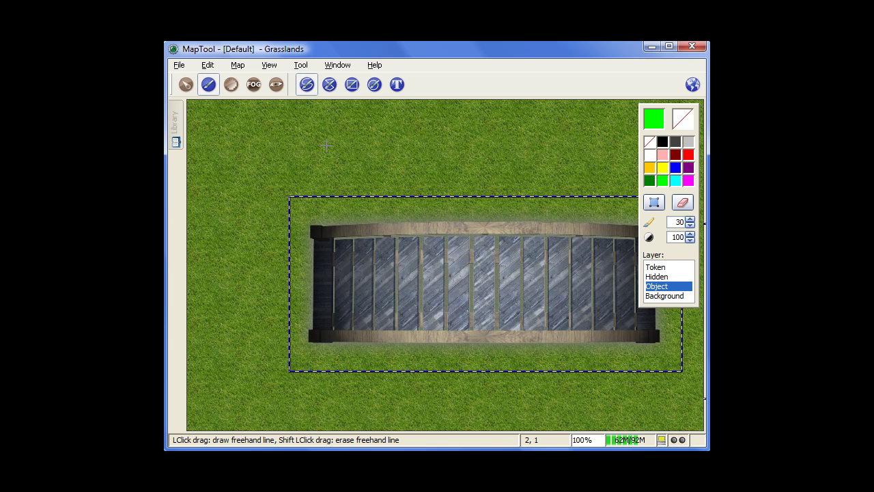
drag(340, 148, 219, 232)
click(675, 155)
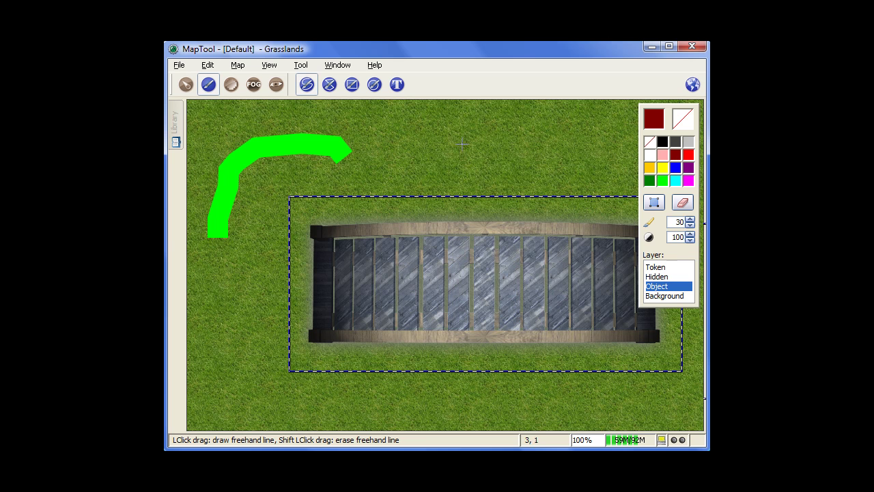
drag(423, 146, 601, 151)
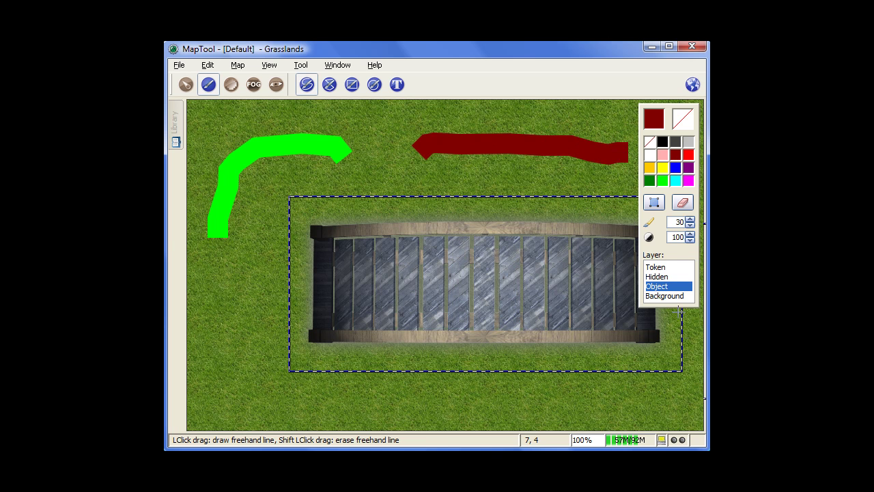
- Draw an orange freehand line in the Background layer, running from below the bridge to the map's upper-left area
click(666, 296)
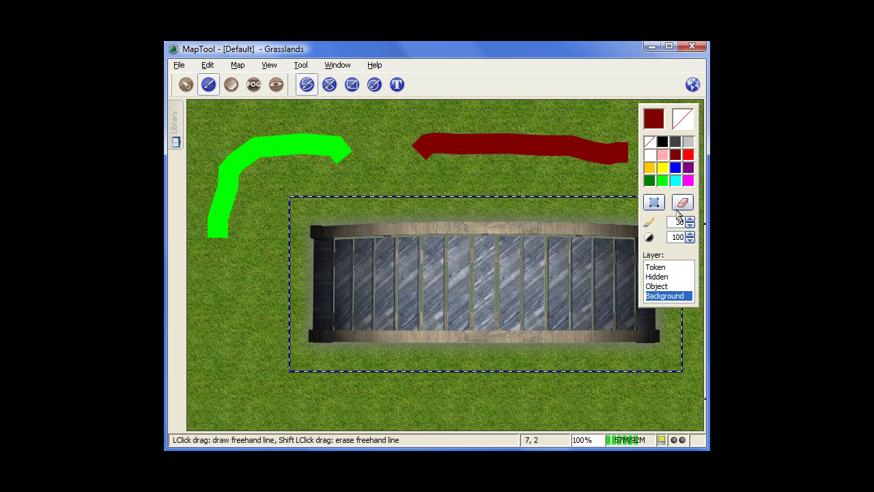
click(649, 168)
mouse_move(502, 358)
mouse_down()
mouse_move(498, 314)
mouse_move(220, 131)
mouse_up()
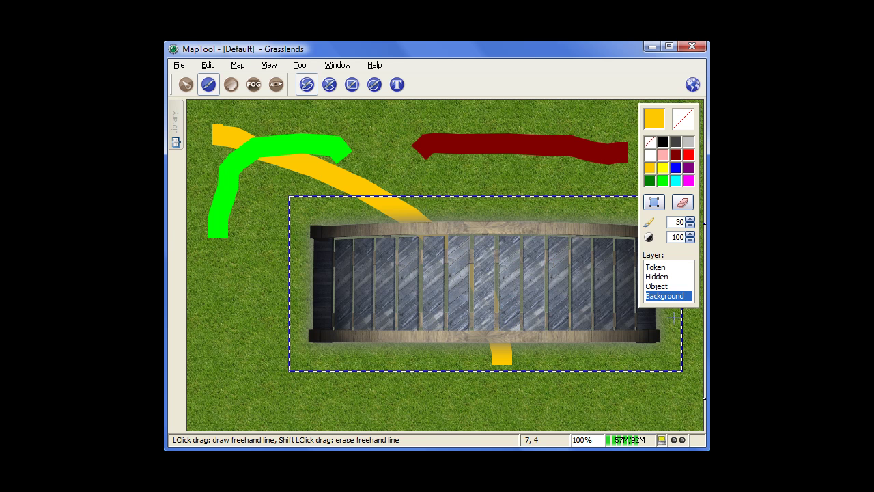
- Place the ArchRight bridge piece in the Background layer and move it above the long arched bridge, beneath the dark red line
click(186, 84)
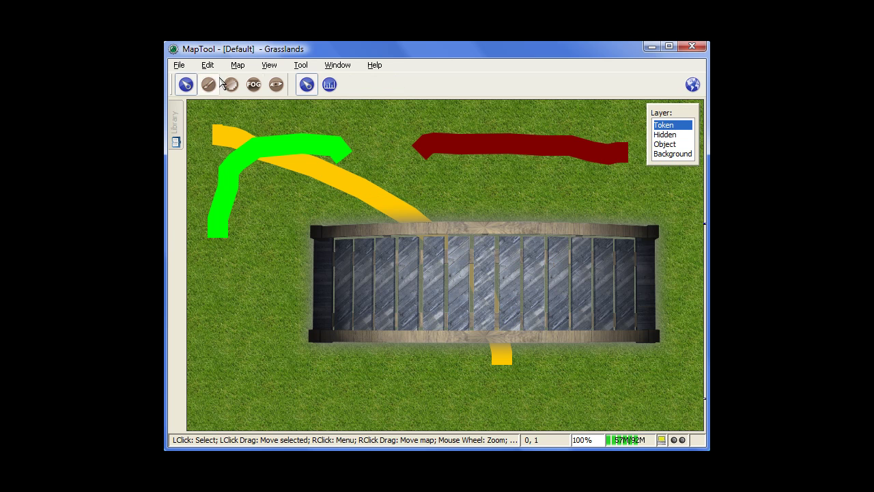
click(671, 155)
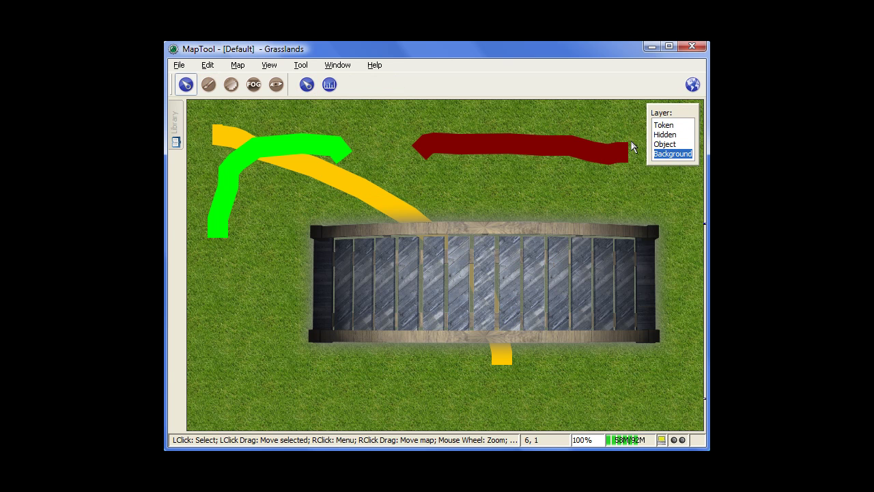
click(179, 137)
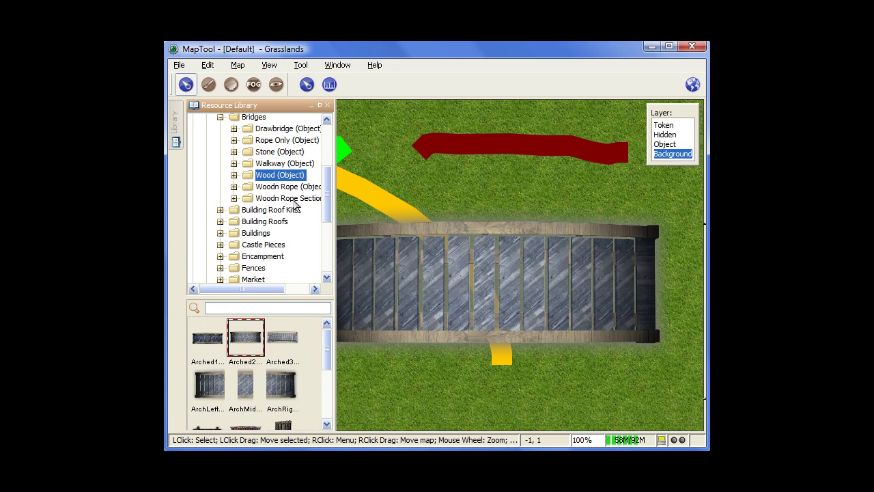
click(283, 388)
drag(458, 271, 273, 221)
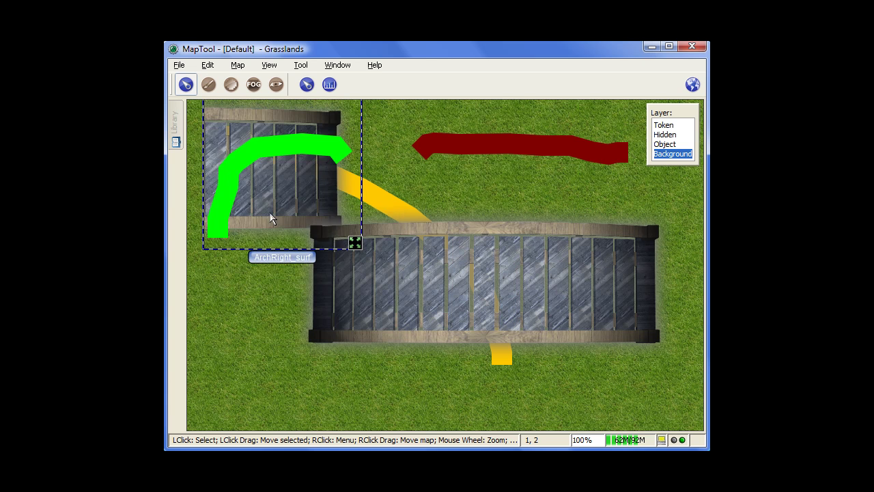
drag(266, 182, 428, 176)
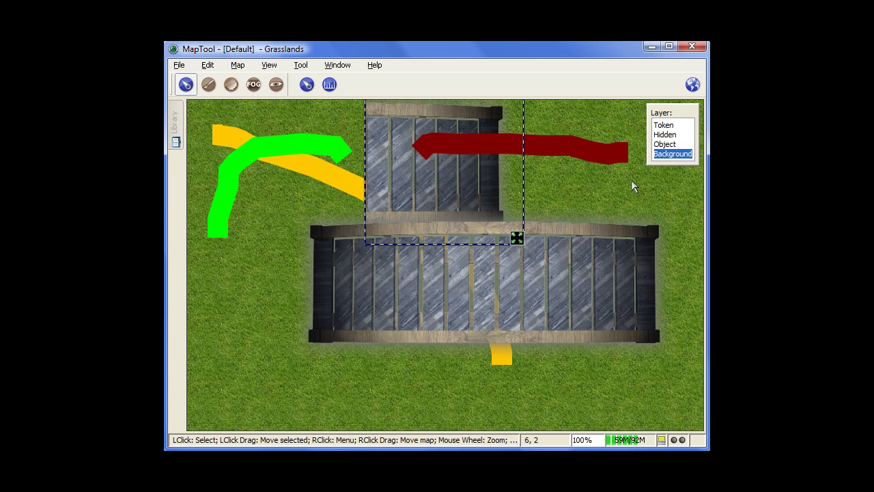
- Make the Object layer active for selection and shift the long arched bridge slightly
click(665, 144)
click(663, 135)
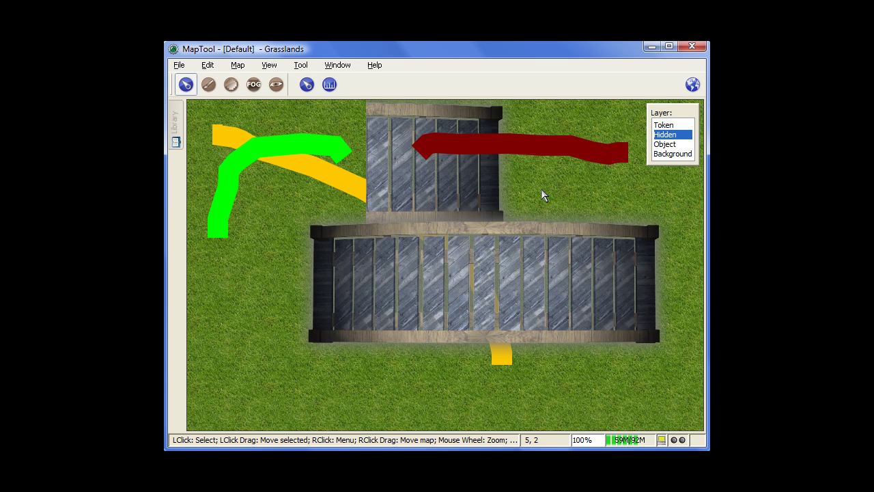
click(665, 144)
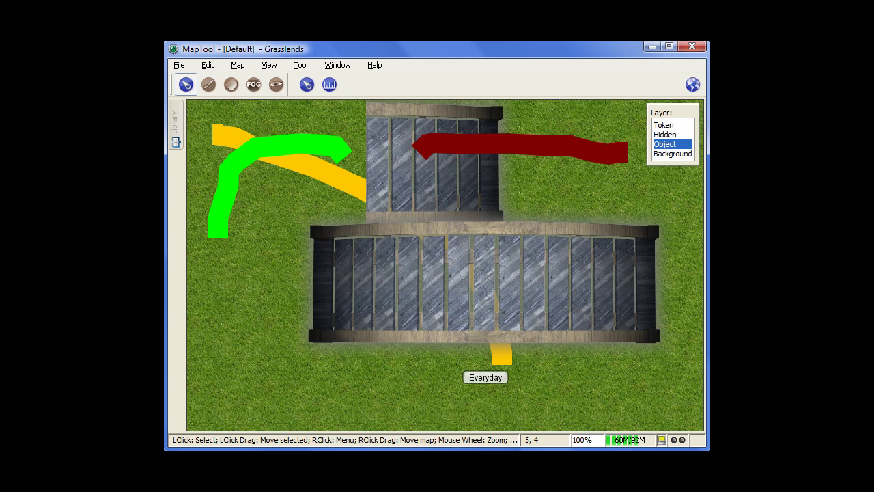
drag(561, 322, 478, 316)
drag(422, 215, 508, 220)
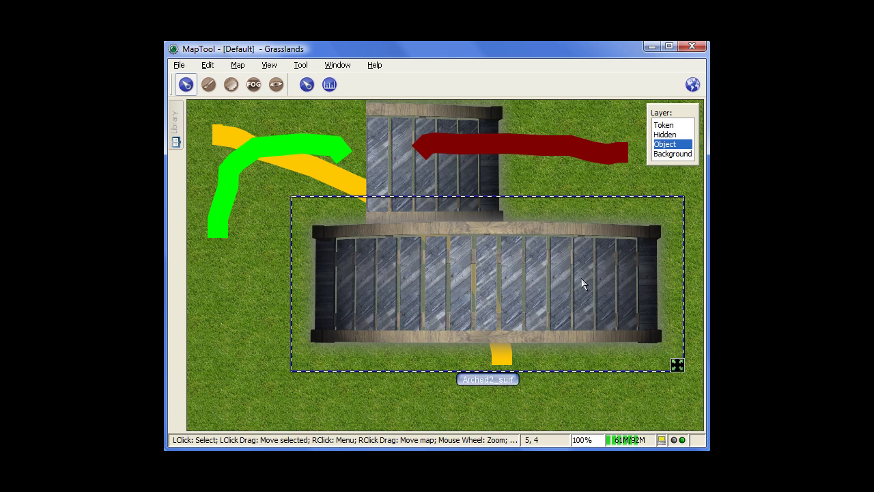
- Draw an orange freehand line and a blue diagonal freehand line across the long bridge in the Object layer
click(208, 84)
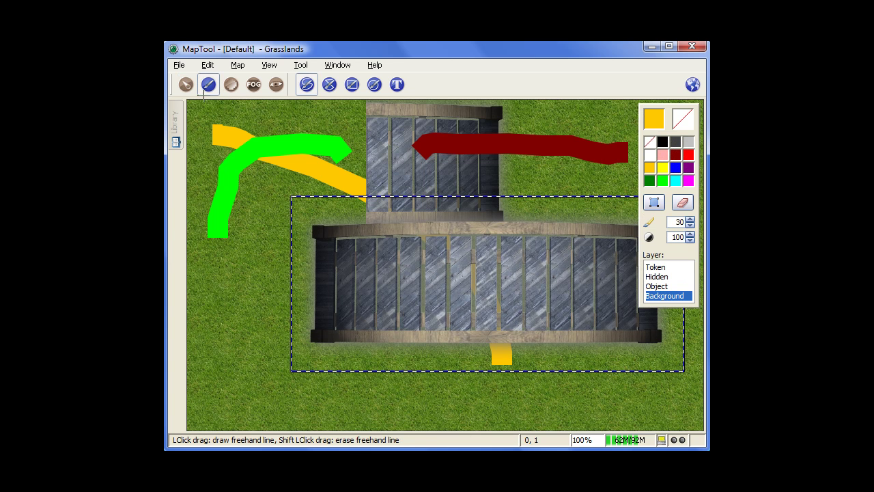
click(665, 287)
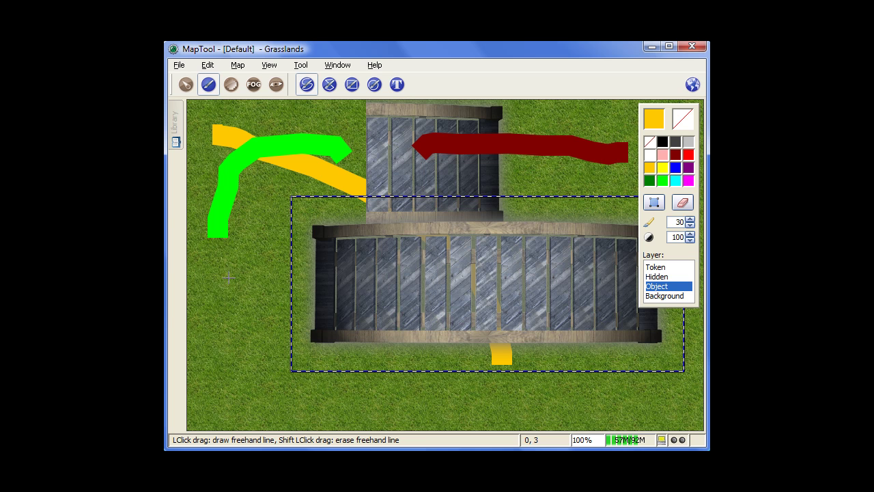
drag(222, 279, 536, 269)
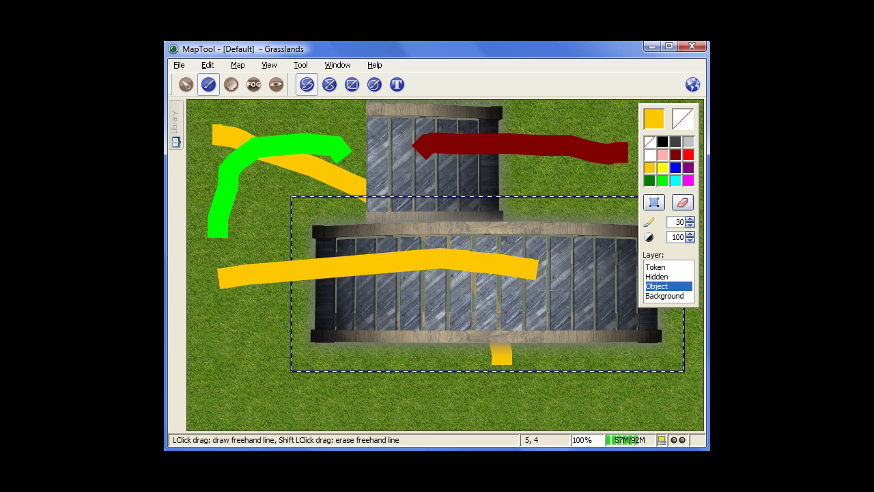
click(675, 169)
drag(573, 176, 327, 429)
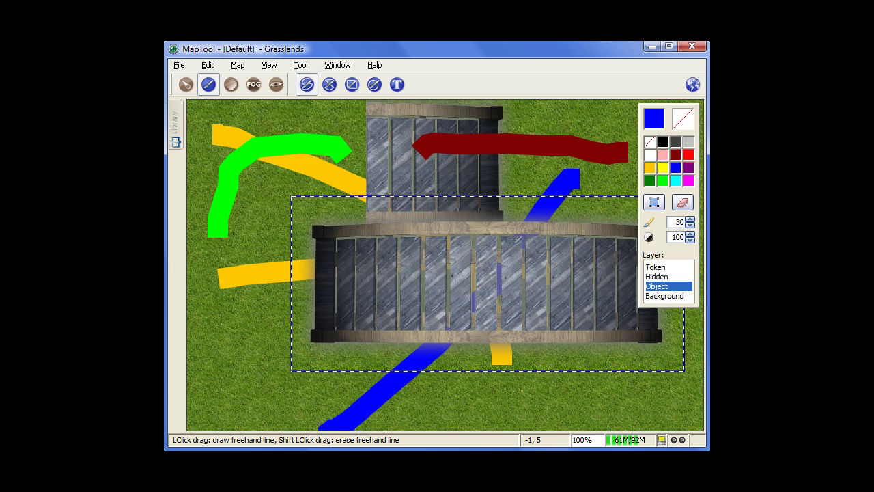
- In the Object layer, move the long arched bridge up over the green and dark red lines
click(185, 85)
click(663, 144)
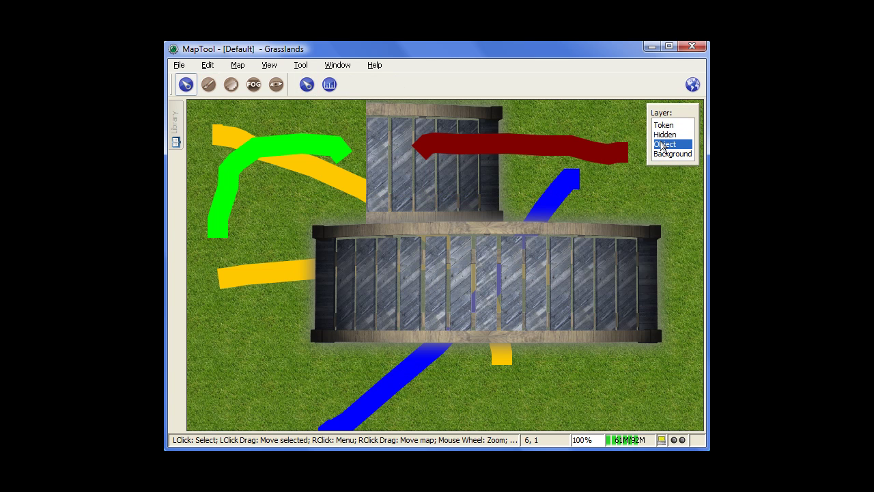
click(502, 313)
drag(447, 283, 396, 194)
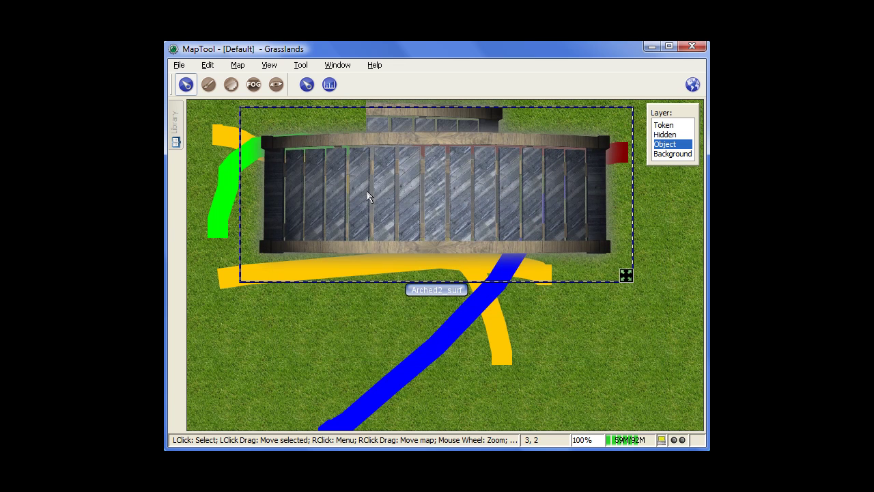
- Change the long arched bridge to the Background layer
right_click(367, 193)
mouse_move(419, 319)
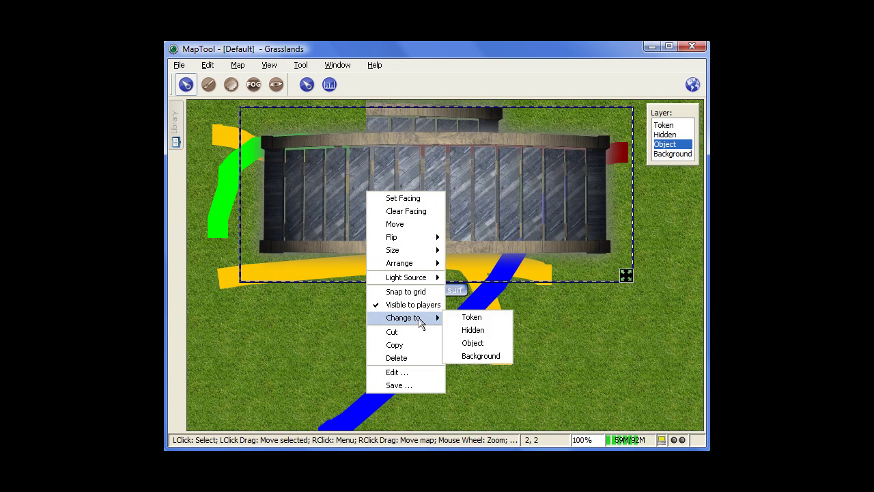
click(480, 356)
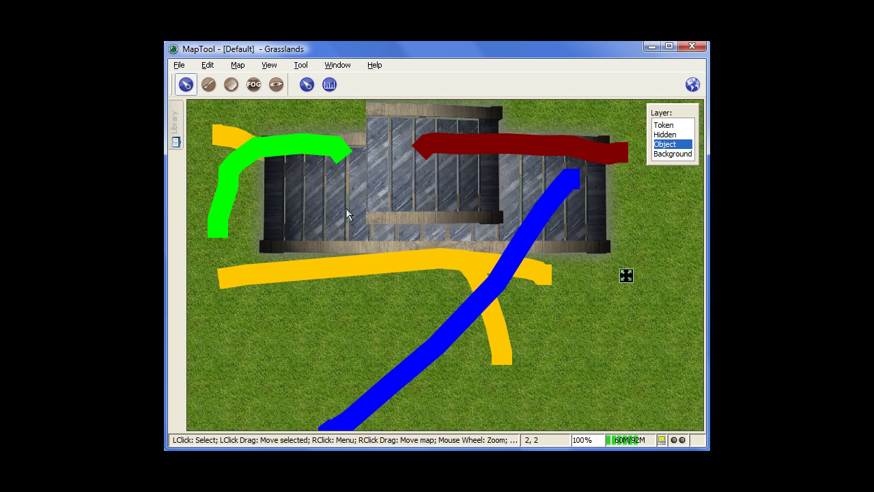
- In the Background layer, move the long arched bridge down below the ArchRight bridge piece
click(663, 154)
drag(332, 235, 356, 270)
drag(340, 239, 333, 280)
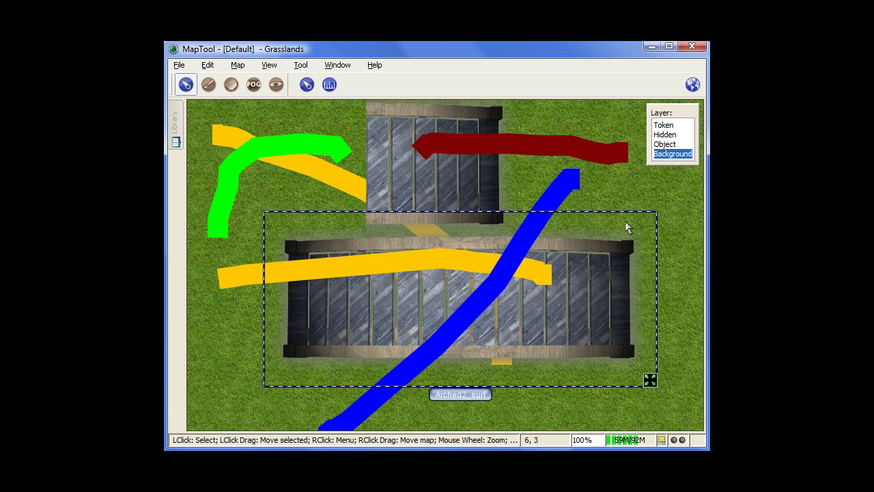
- Show the map grid and change the long arched bridge to the Object layer
click(269, 64)
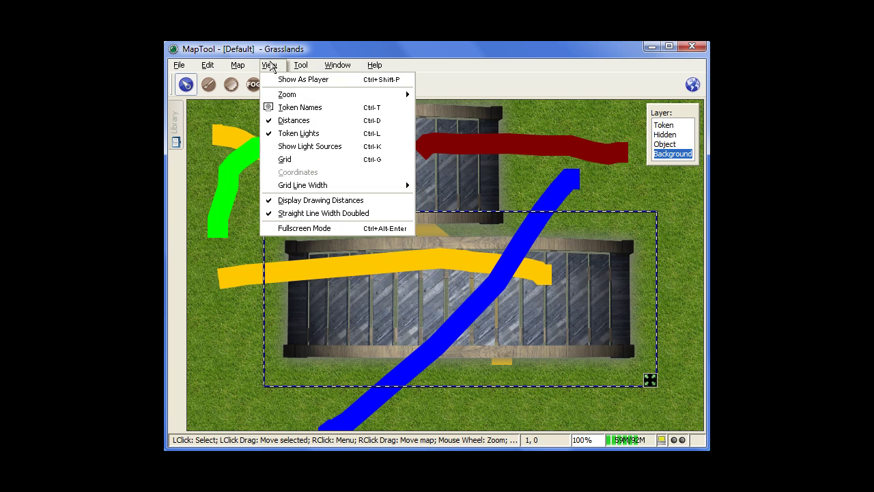
click(283, 159)
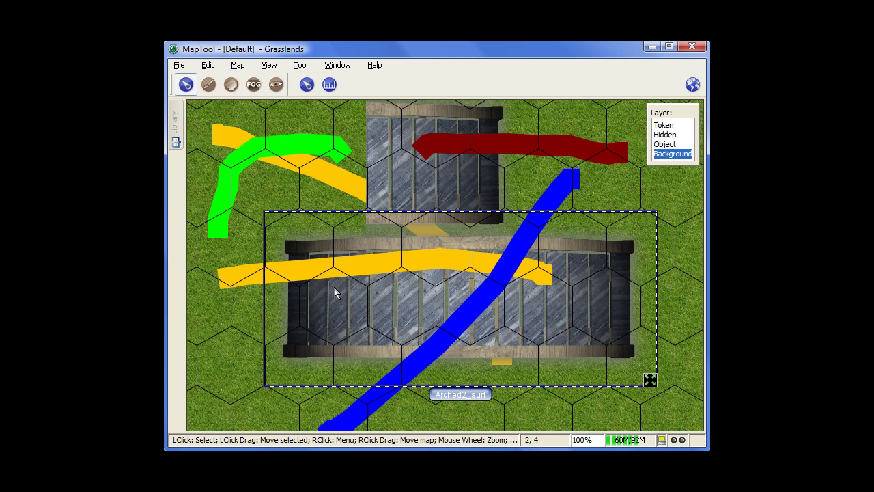
right_click(541, 317)
mouse_move(603, 445)
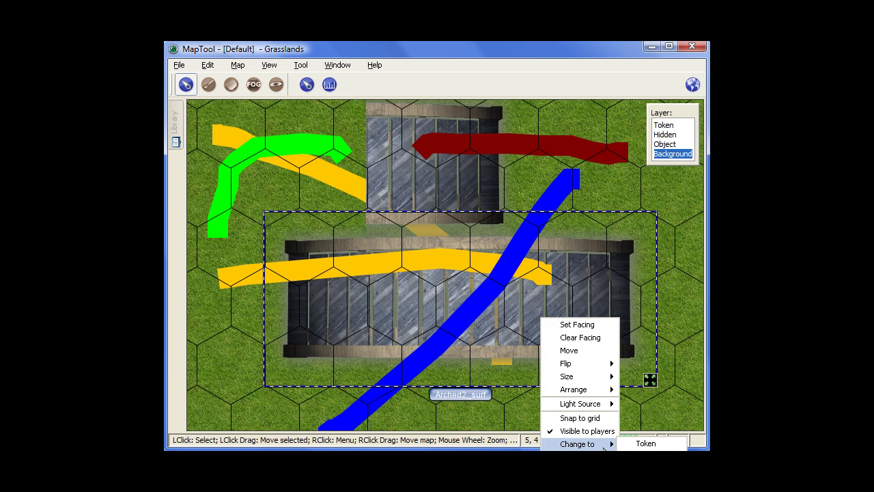
click(645, 444)
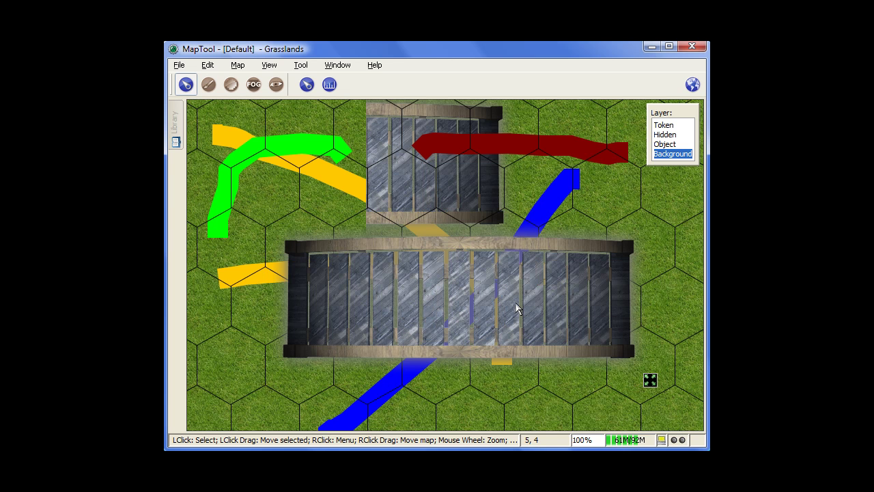
- In the Object layer, move the long arched bridge up to overlap the ArchRight piece, and make Token the active layer
click(664, 144)
drag(556, 293, 546, 272)
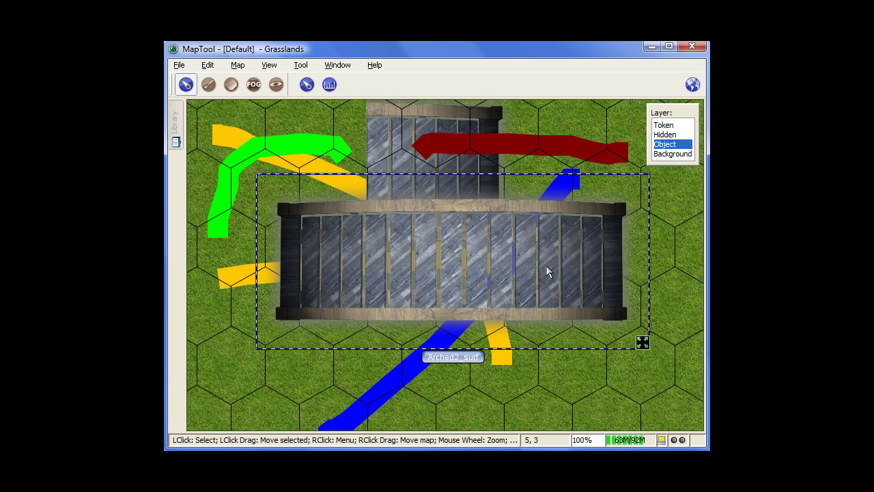
click(665, 135)
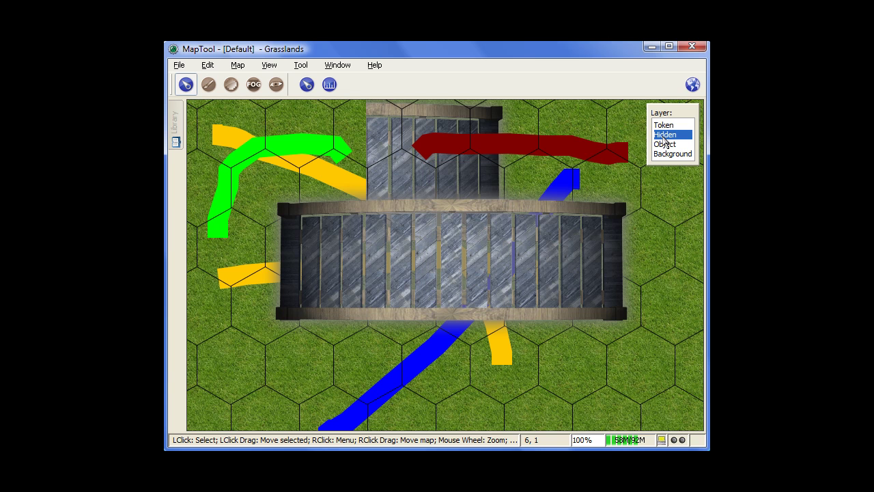
click(664, 125)
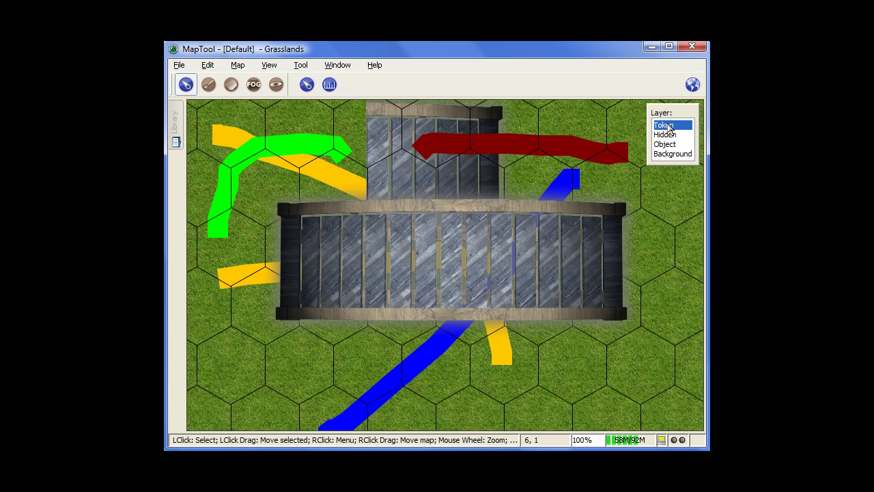